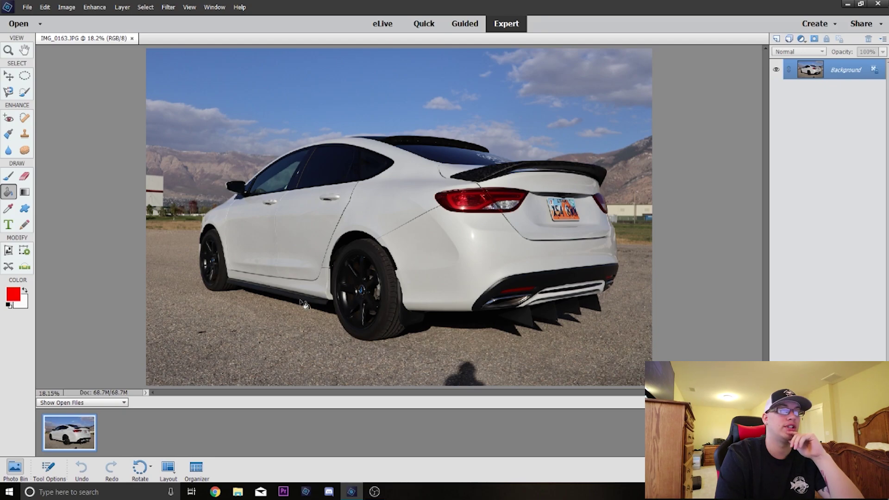
Step: Dismiss the blend mode menu and choose the Quick Selection tool
right_click(444, 237)
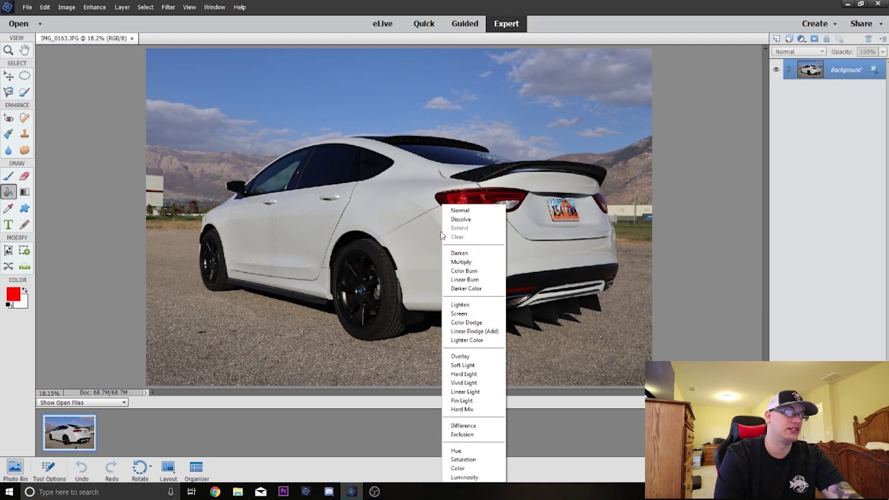
left_click(571, 168)
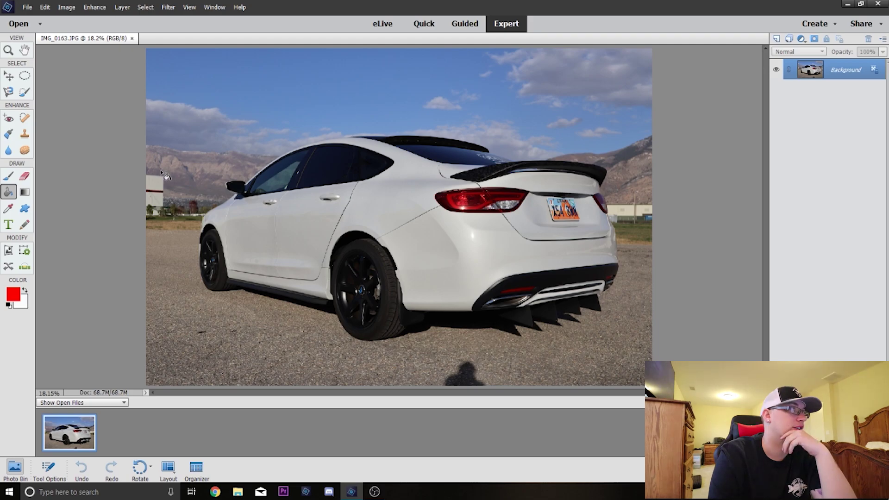
left_click(24, 94)
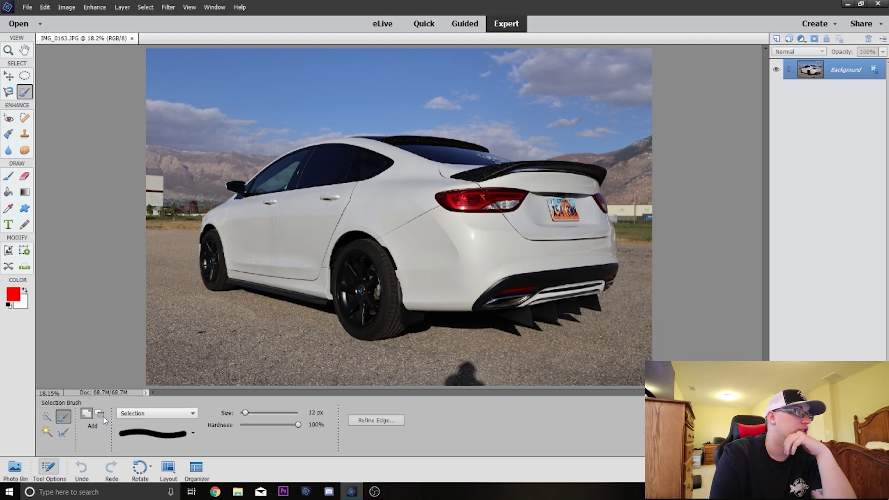
left_click(47, 419)
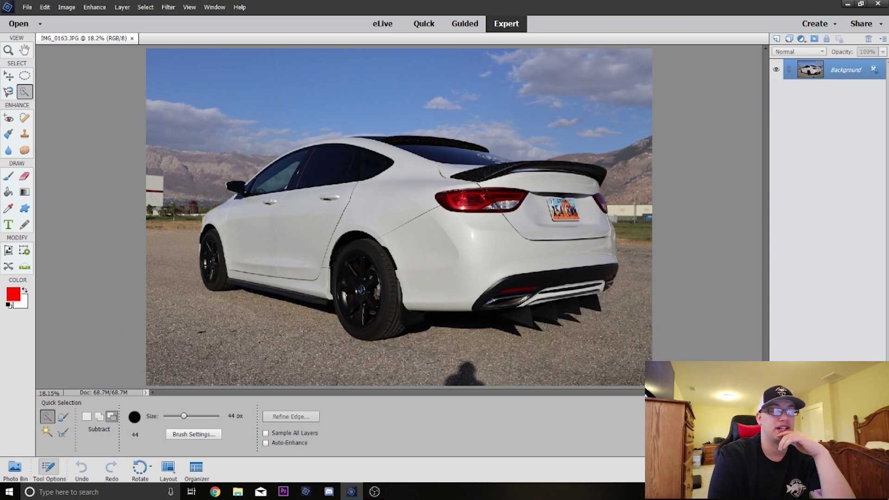
Step: Select the car's front door panels and zoom in on the doors
left_click_drag(264, 225, 262, 244)
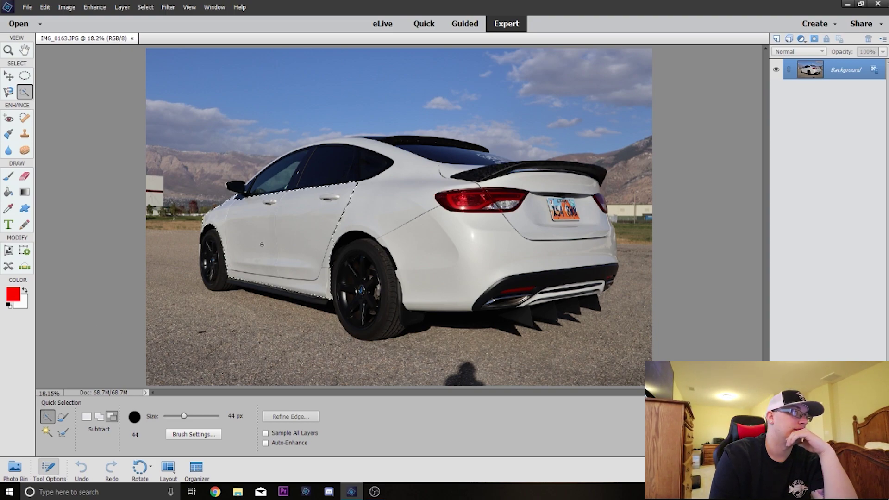
key("z")
left_click(298, 205)
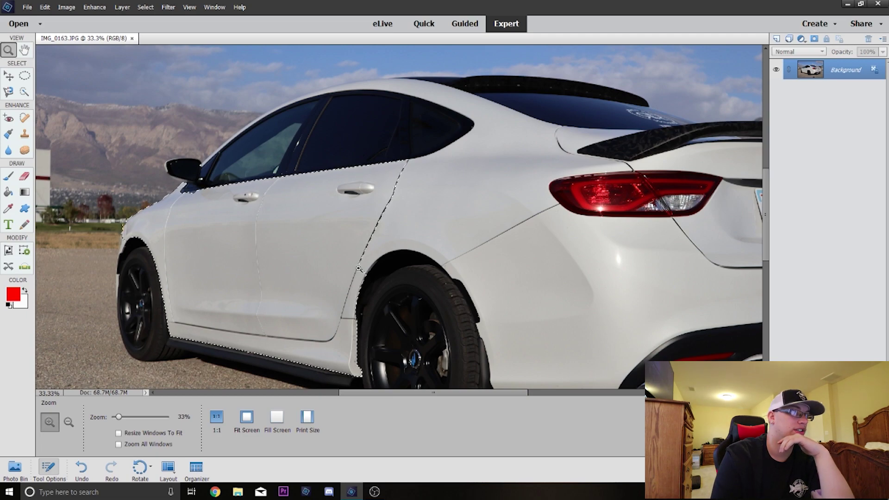
key("a")
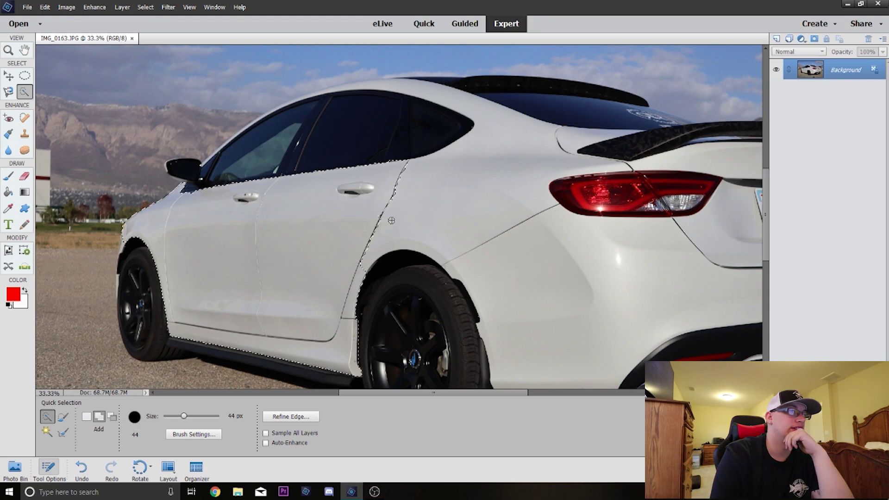
Step: Add the rear door, roofline, rear quarter, bumper and trunk lid, then zoom to the rear
left_click_drag(410, 221, 486, 217)
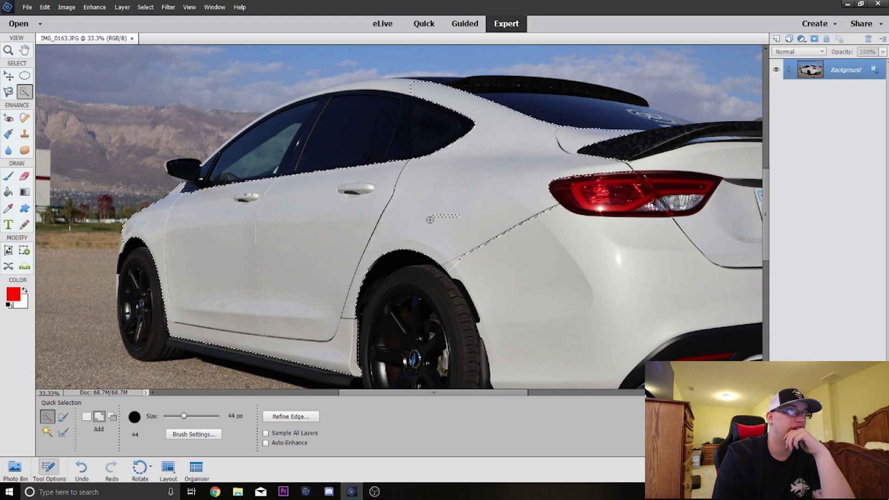
left_click_drag(417, 87, 375, 82)
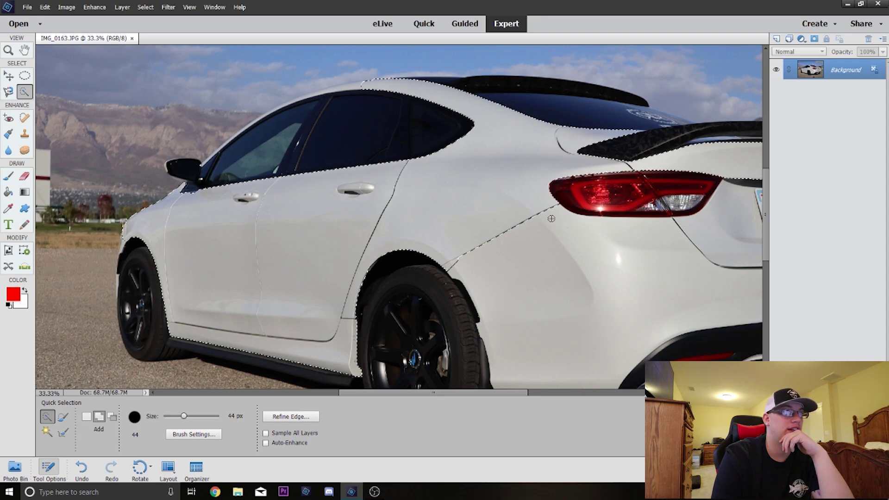
left_click(602, 280)
scroll(714, 315, "down", 1)
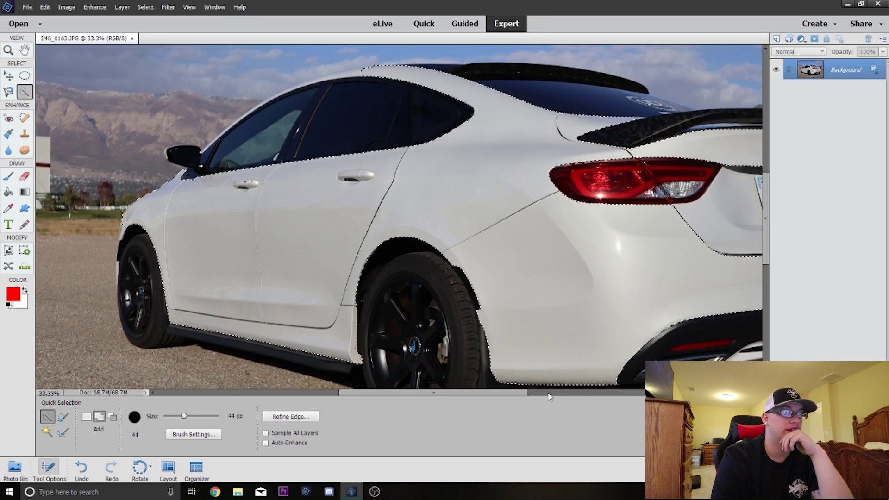
scroll(649, 308, "right", 5)
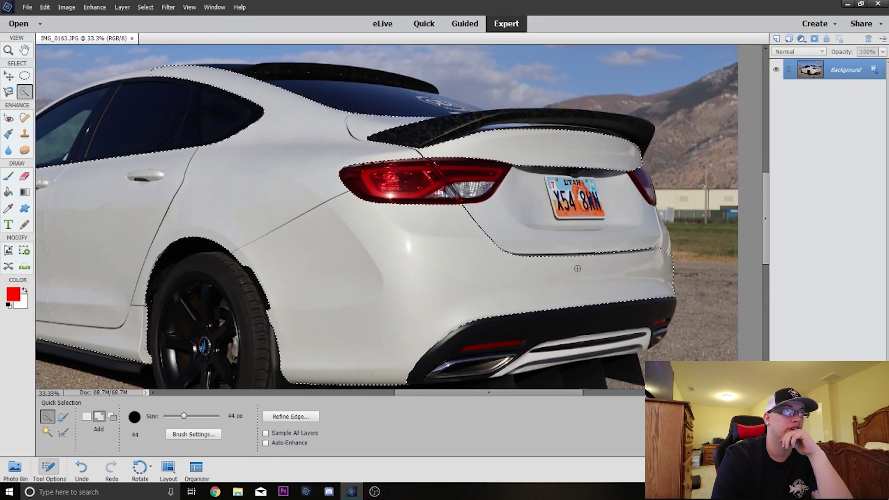
left_click(602, 241)
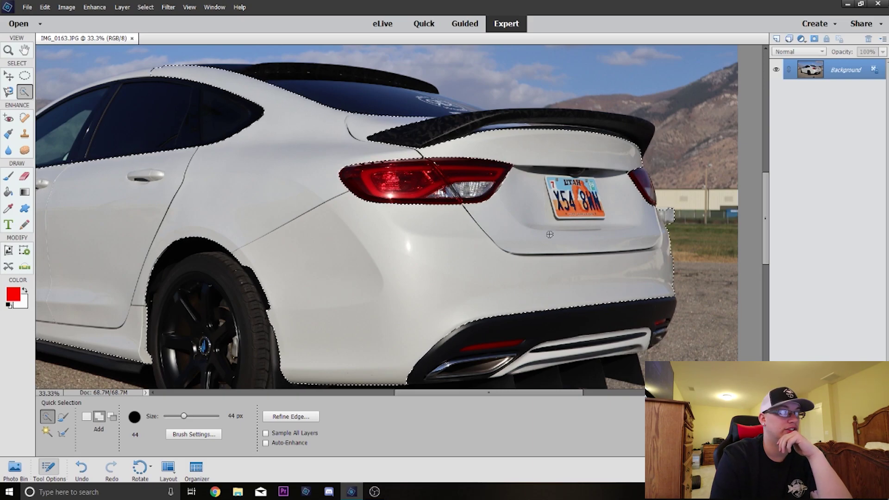
key("z")
left_click(662, 214)
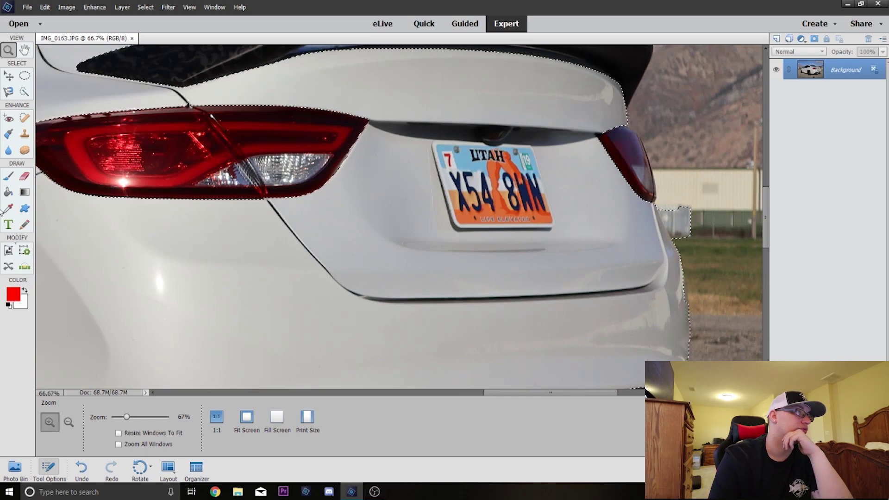
Step: Brush away the stray background beside the right taillight using the Selection Brush in Subtract mode
key("a")
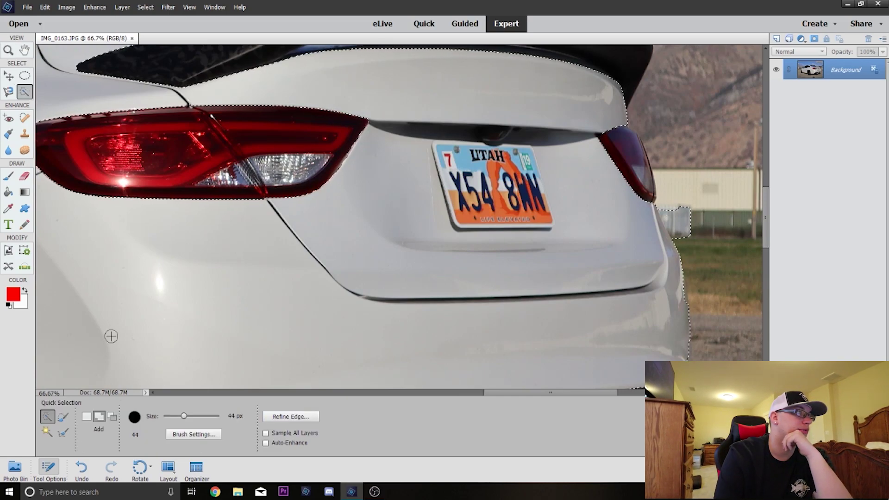
left_click(63, 417)
left_click(99, 413)
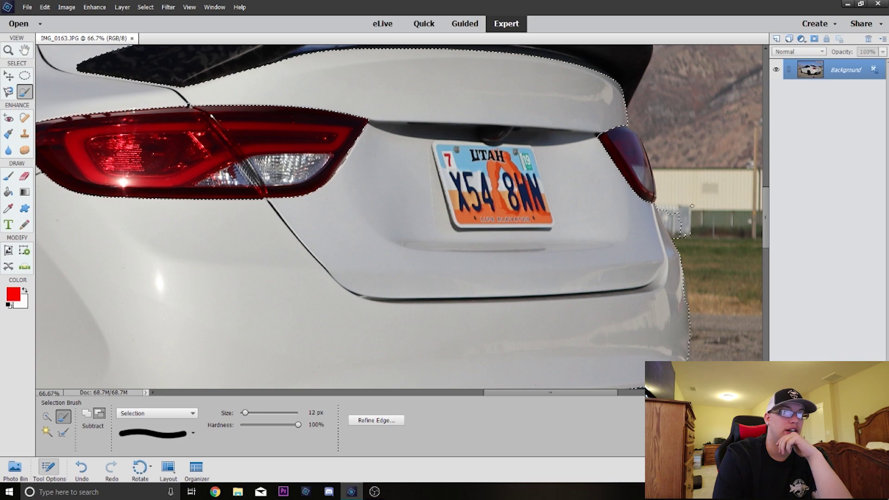
left_click_drag(691, 206, 665, 212)
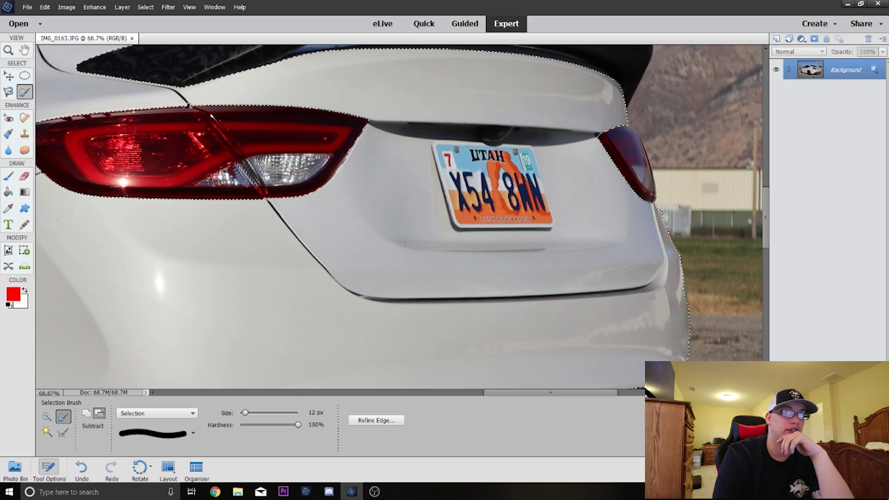
left_click_drag(678, 232, 659, 210)
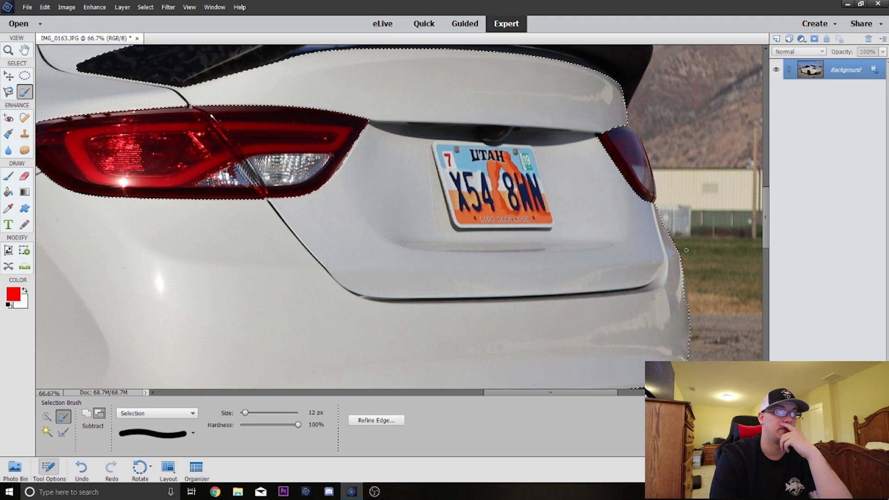
Step: Add the thin roof edge strip to the selection with the Selection Brush in Add mode
scroll(700, 273, "down", 5)
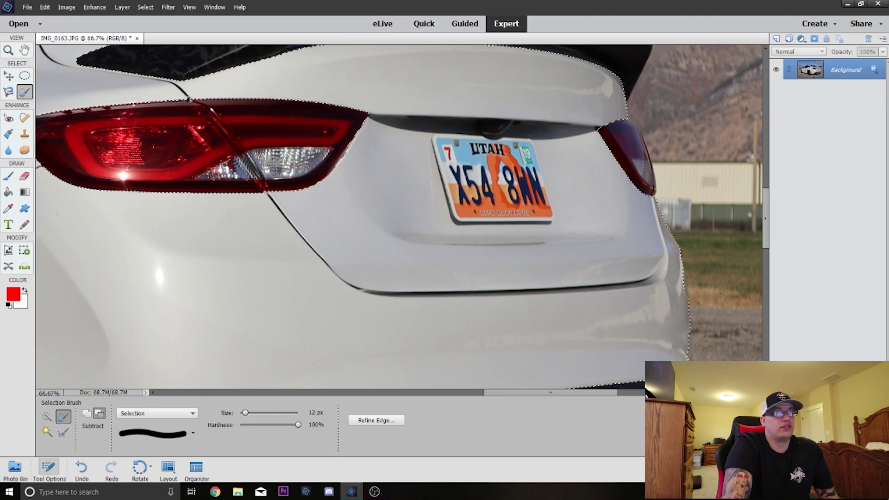
left_click_drag(527, 395, 319, 388)
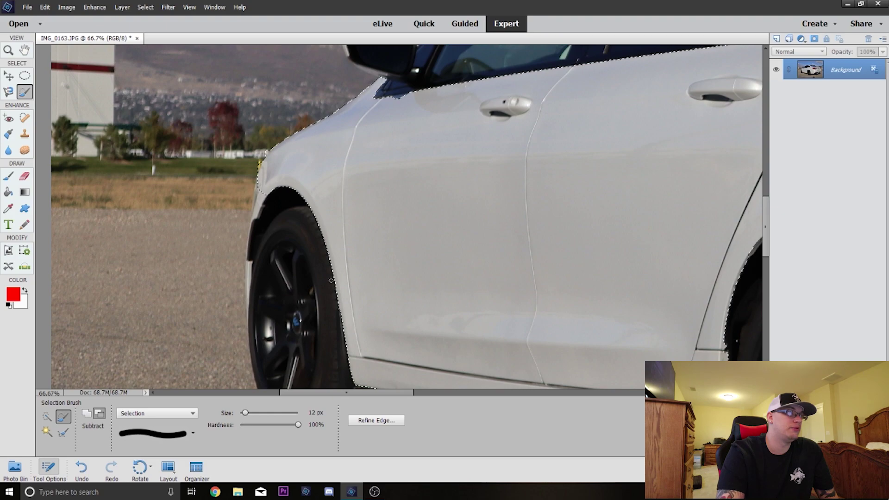
scroll(262, 185, "up", 15)
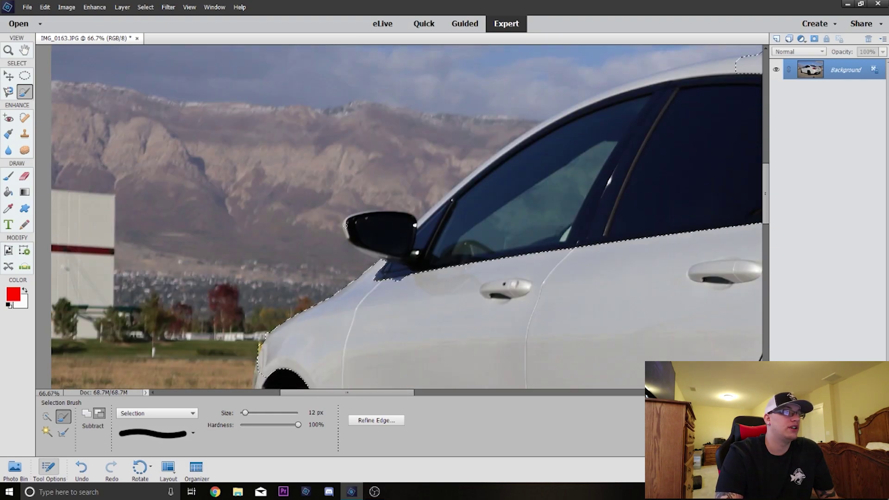
scroll(480, 107, "right", 5)
scroll(480, 108, "up", 1)
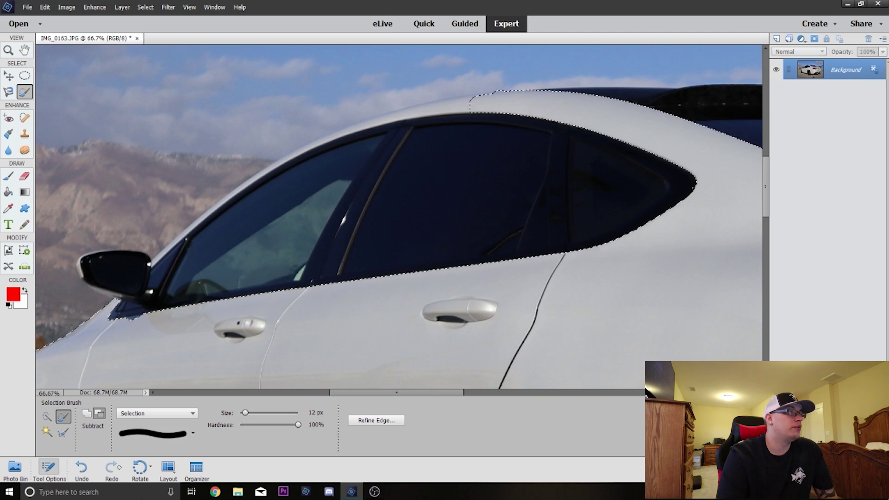
left_click(90, 417)
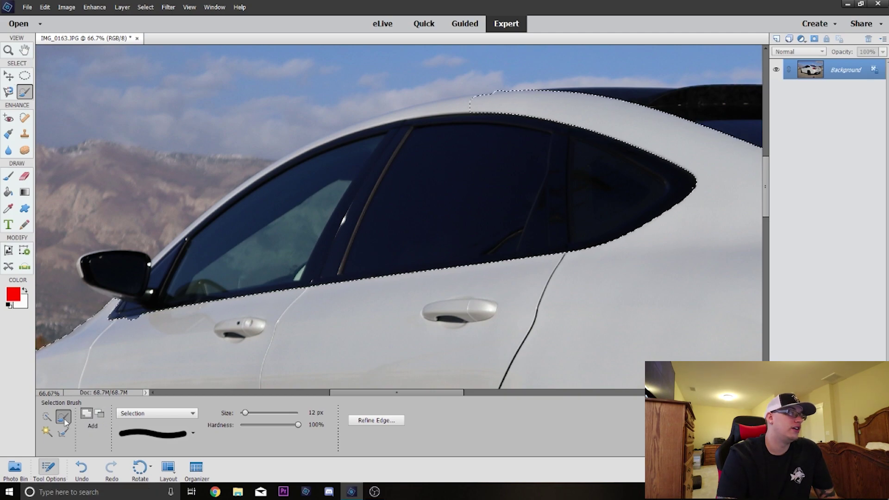
left_click_drag(469, 107, 437, 107)
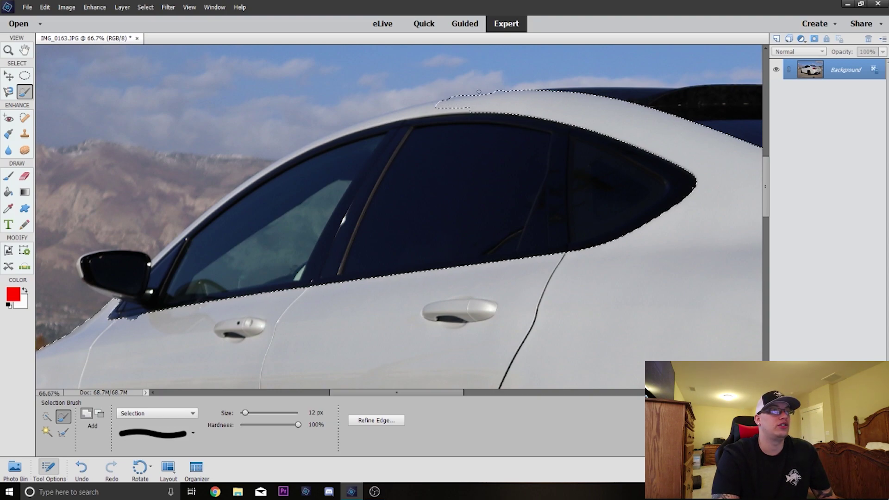
Step: Set the brush back to Add mode and bring the car's front fender into view
left_click(99, 413)
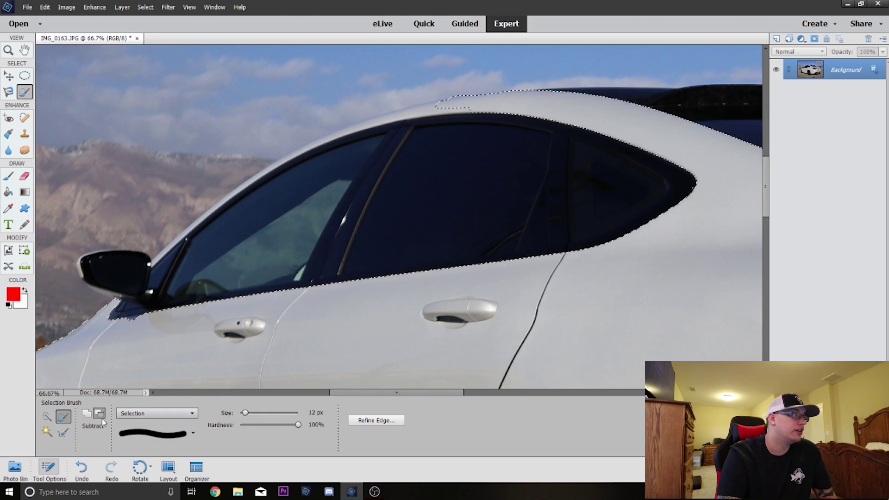
left_click(86, 413)
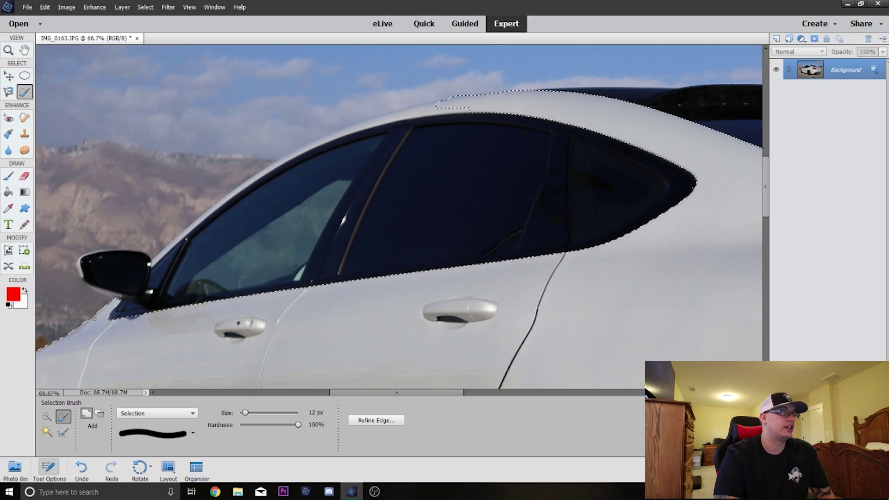
scroll(119, 361, "down", 3)
left_click_drag(119, 362, 369, 287)
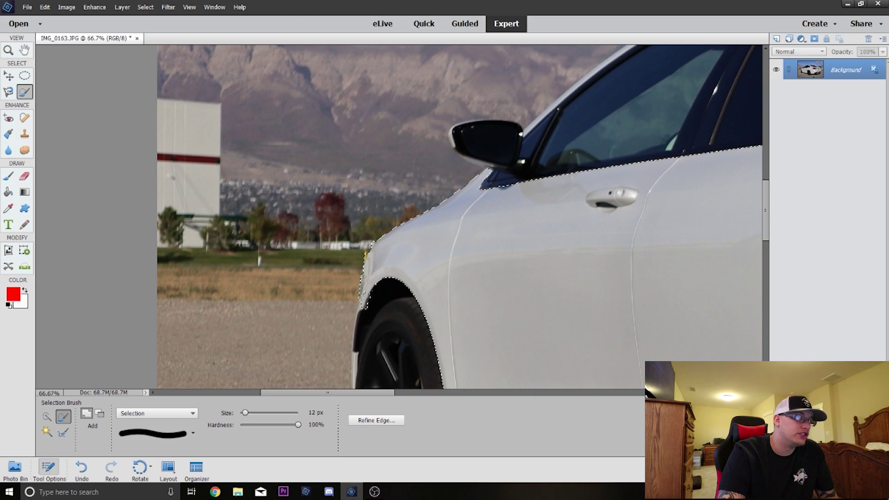
scroll(337, 377, "down", 3)
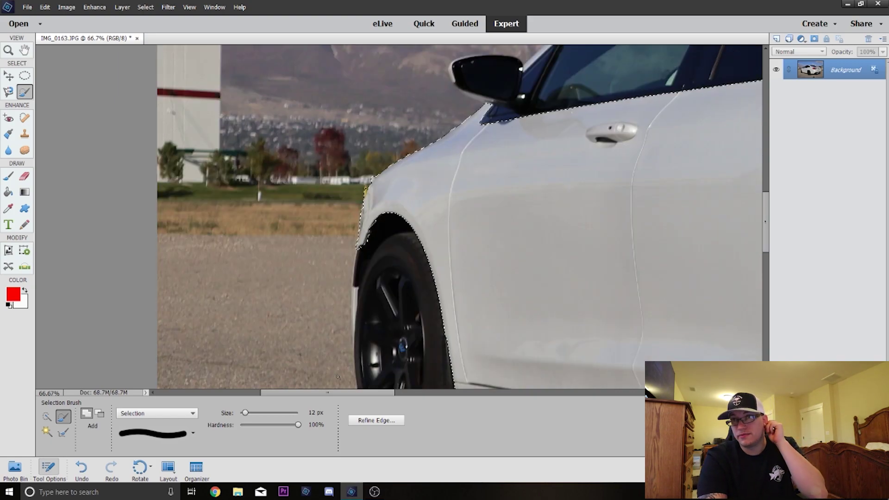
scroll(302, 389, "down", 3)
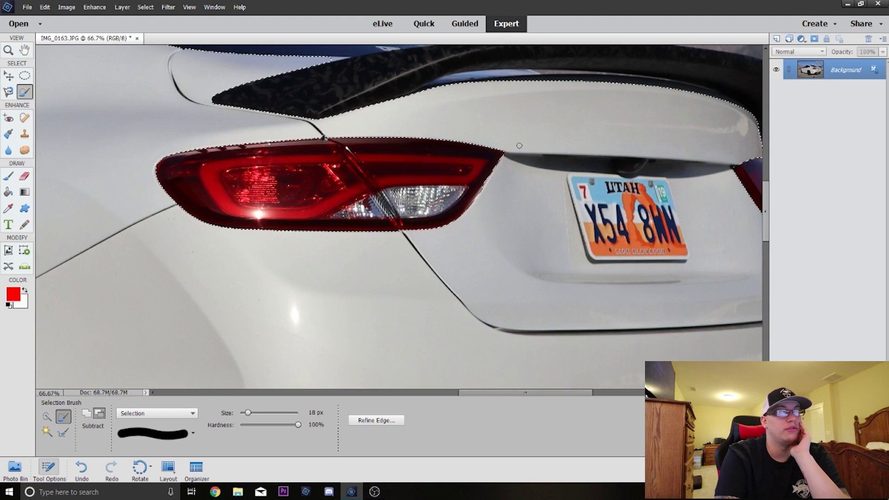
Step: Remove the plate's lower letters and the UTAH area from the selection with a 31 px brush
scroll(505, 268, "down", 1)
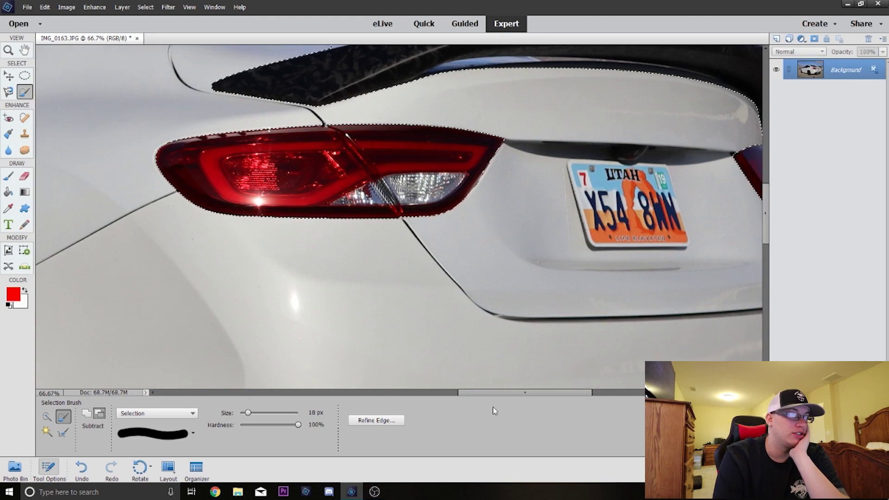
left_click_drag(490, 395, 518, 395)
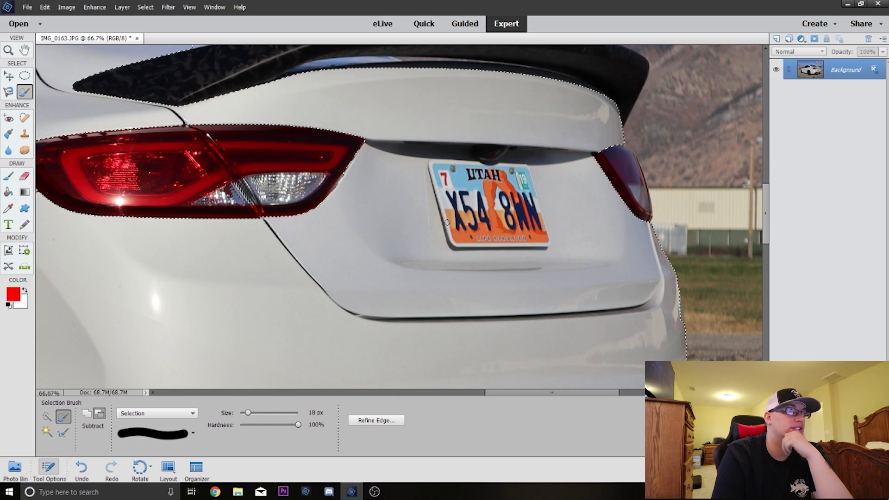
left_click_drag(447, 222, 528, 204)
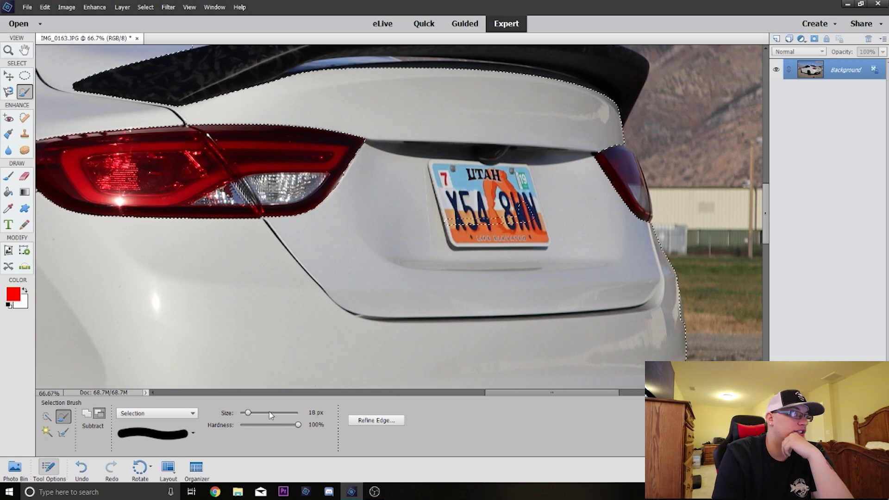
left_click(254, 413)
mouse_move(487, 204)
left_mouse_down()
mouse_move(479, 213)
mouse_move(477, 195)
mouse_move(444, 217)
left_mouse_up()
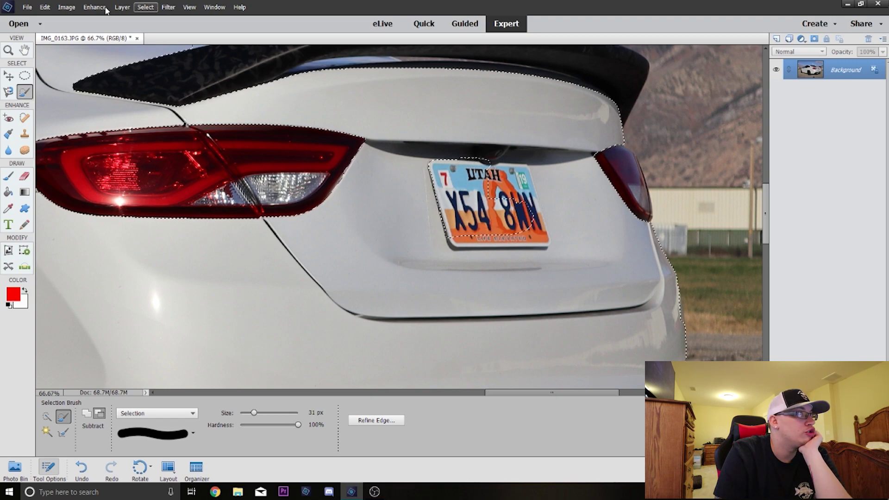
Step: Undo the last brush stroke and remove the plate's top edge from the selection
left_click(45, 7)
left_click(72, 17)
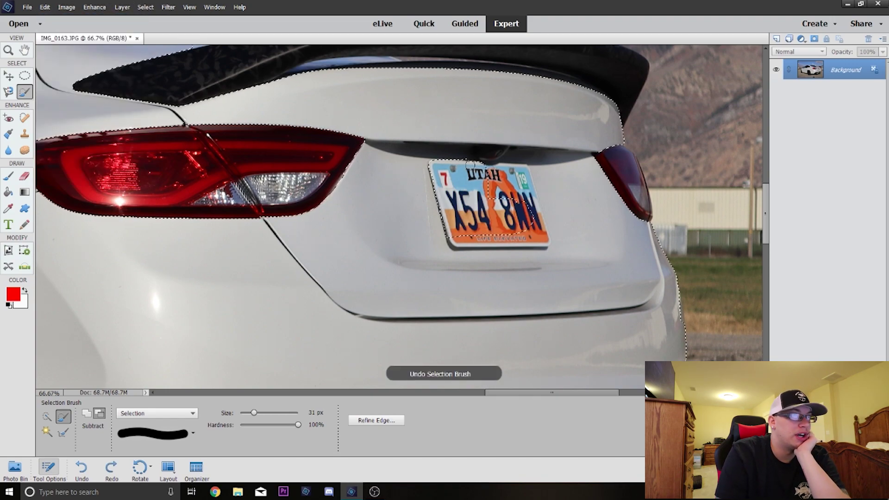
left_click_drag(464, 163, 468, 163)
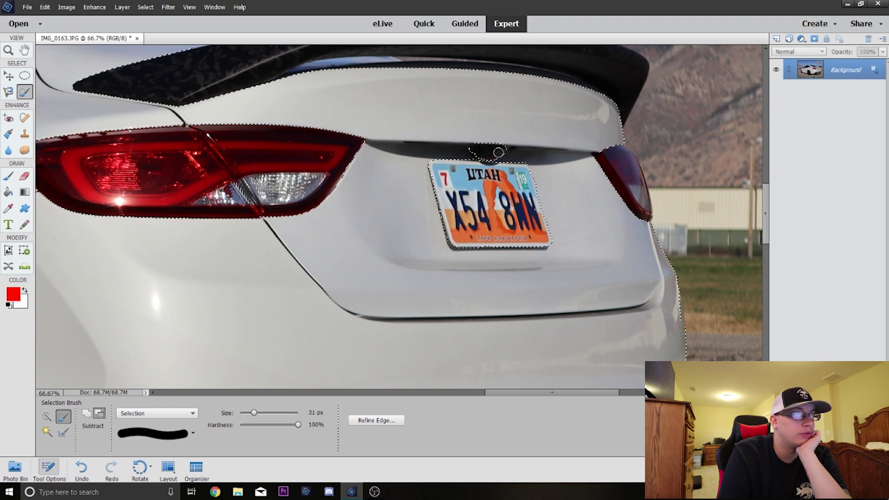
Step: Zoom out to 25% and pan so the whole selected car is visible
key("z")
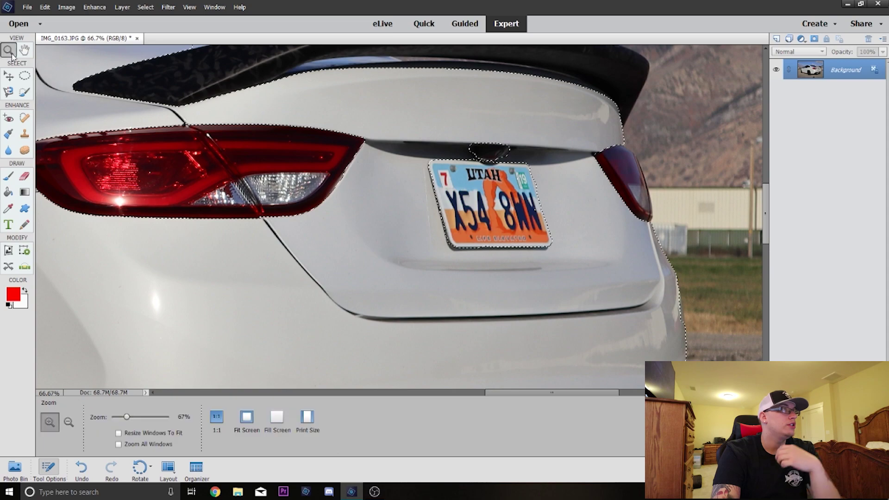
left_click(69, 422)
left_click(418, 344)
left_click(419, 344)
left_click(418, 344)
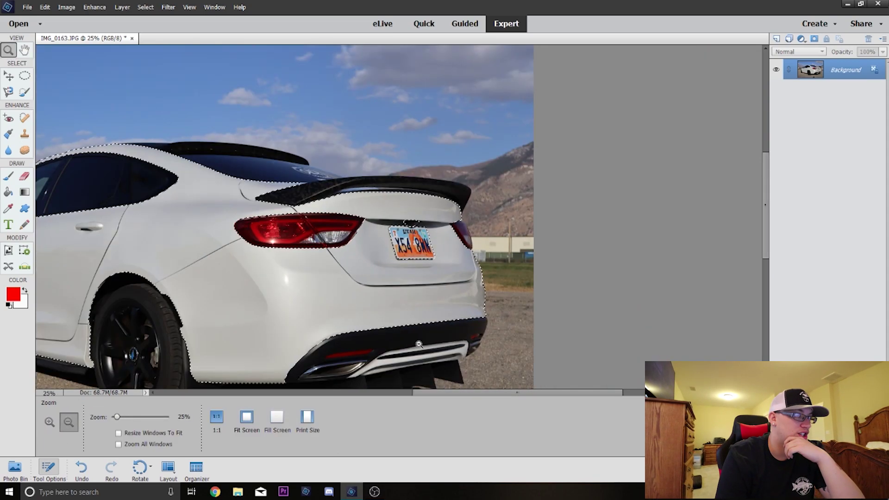
scroll(414, 341, "left", 5)
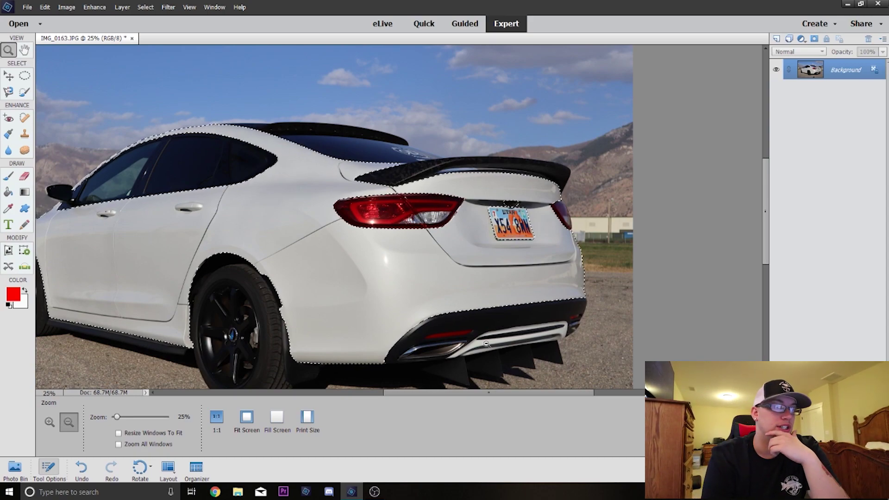
left_click(7, 77)
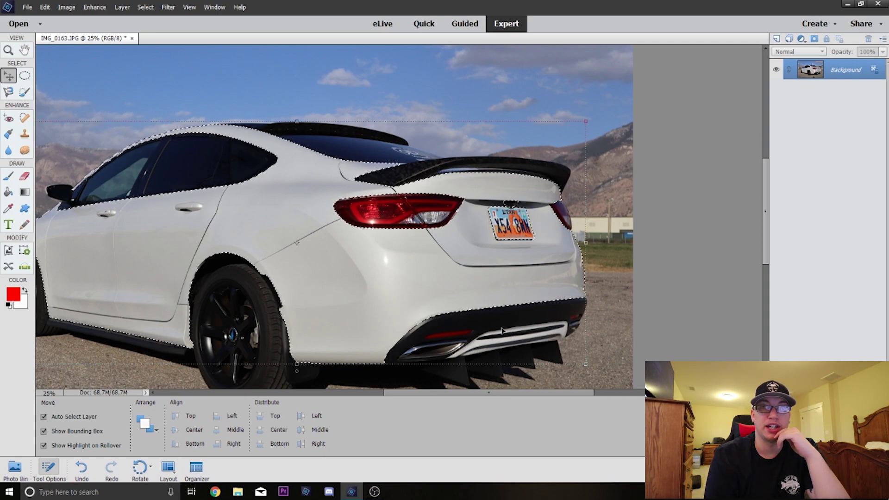
Step: Duplicate the Background layer and give the copy a layer mask from the car selection
left_click_drag(465, 394, 410, 393)
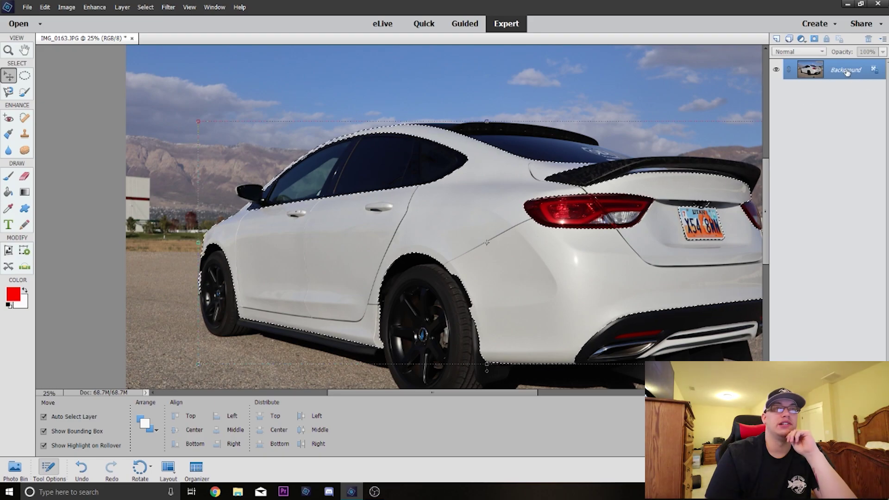
left_click_drag(847, 73, 777, 40)
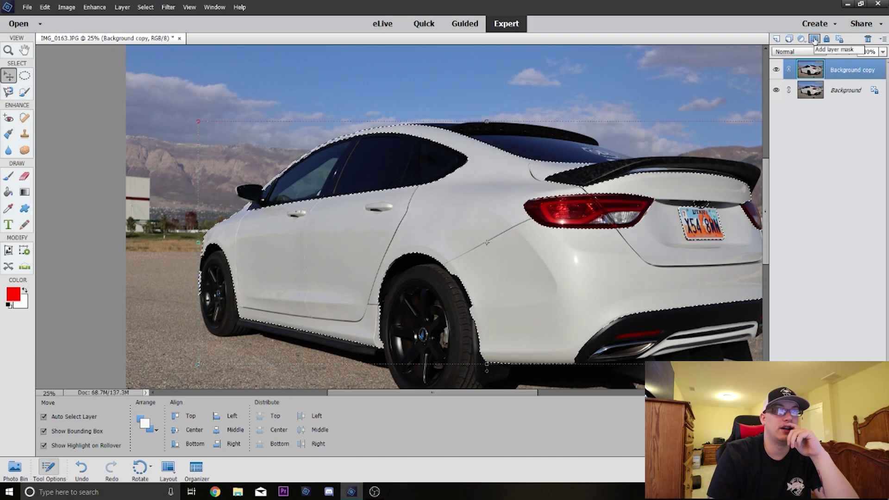
left_click(814, 40)
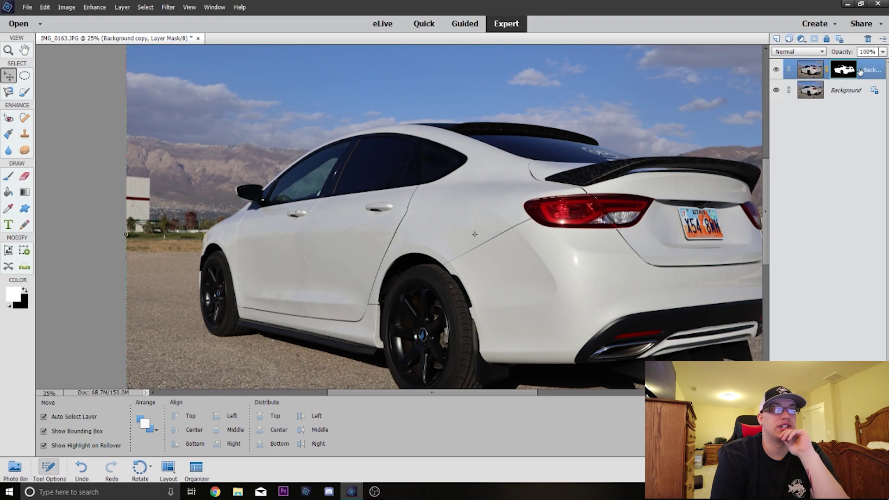
Step: Add a Hue/Saturation layer clipped to the previous layer, then delete the extra Hue/Saturation 2 layer
left_click(122, 7)
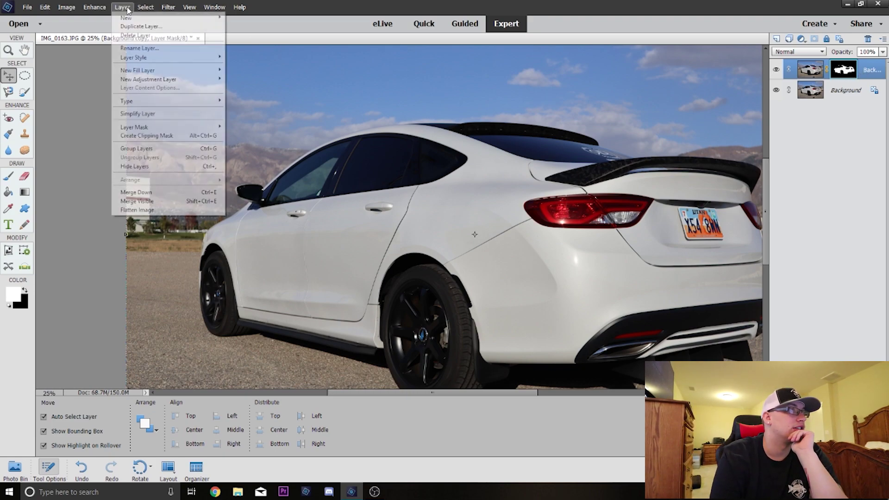
mouse_move(155, 81)
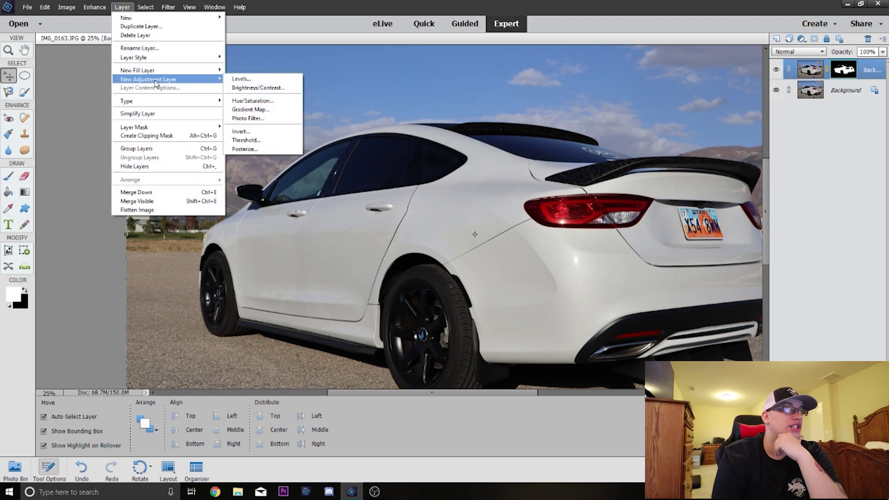
left_click(260, 102)
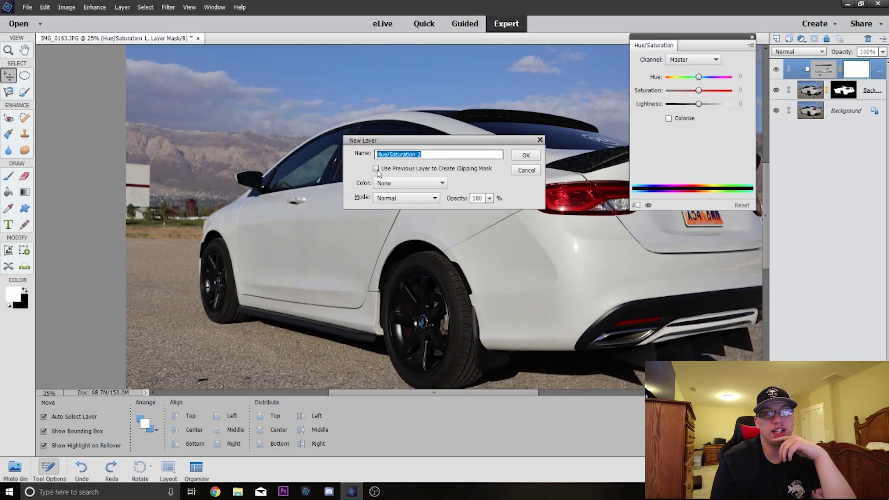
left_click(377, 170)
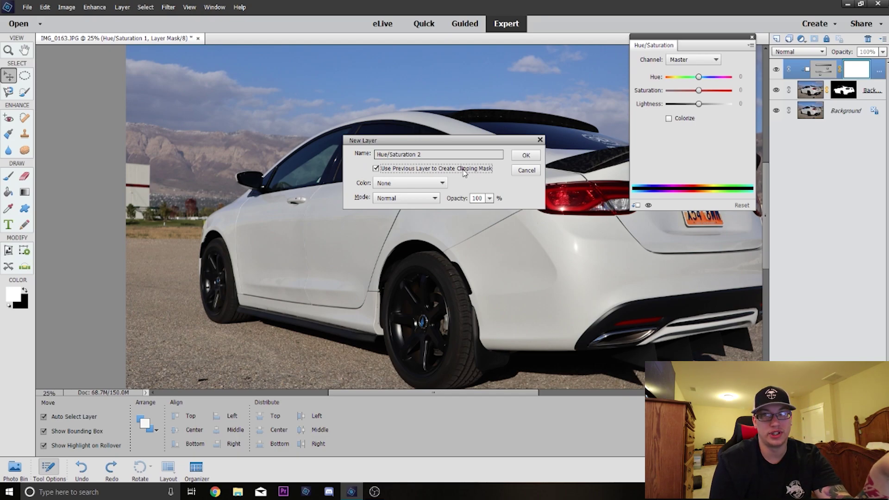
left_click(527, 155)
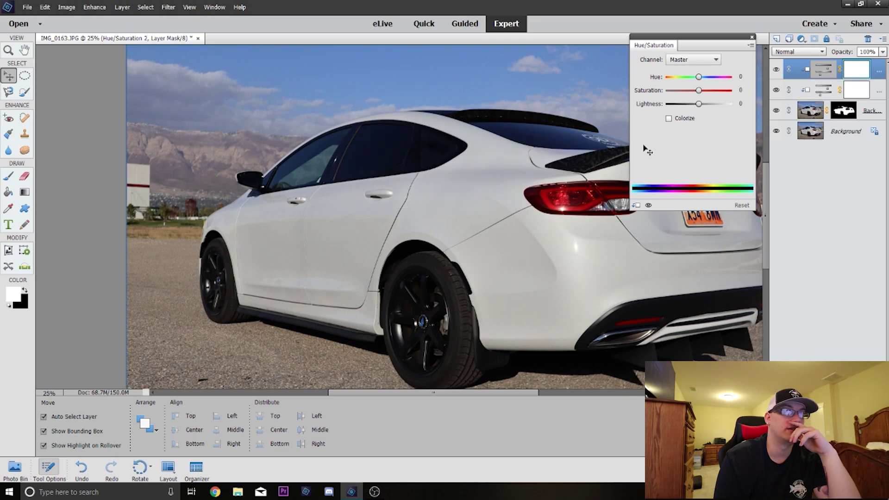
right_click(884, 70)
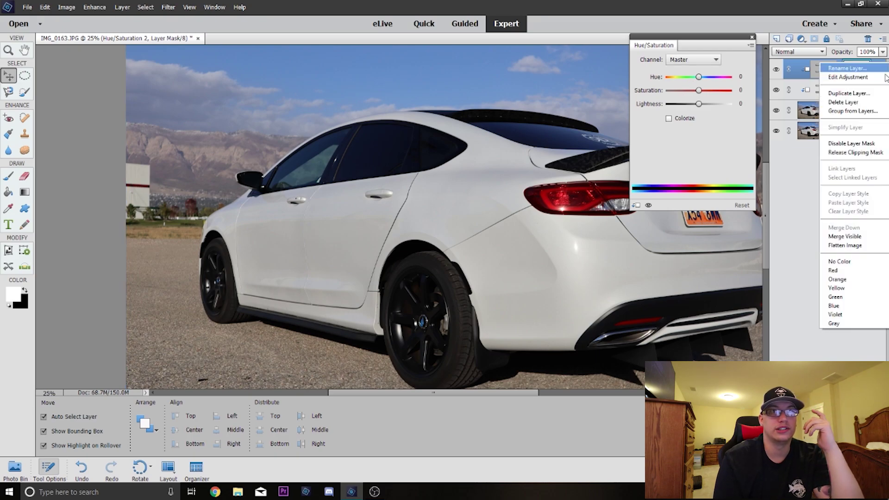
left_click(833, 99)
Step: Turn on Colorize and settle on Hue 170, Saturation 100, Lightness -62 for a teal body
left_click(668, 119)
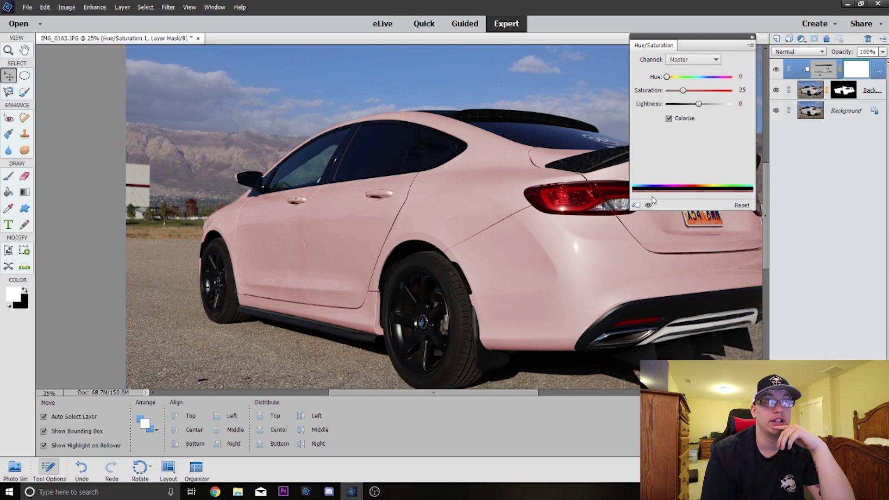
mouse_move(668, 77)
left_mouse_down()
mouse_move(724, 78)
mouse_move(675, 77)
mouse_move(714, 91)
mouse_move(688, 91)
mouse_move(689, 104)
mouse_move(677, 106)
mouse_move(722, 96)
left_mouse_up()
mouse_move(675, 77)
left_mouse_down()
mouse_move(724, 80)
mouse_move(667, 79)
left_mouse_up()
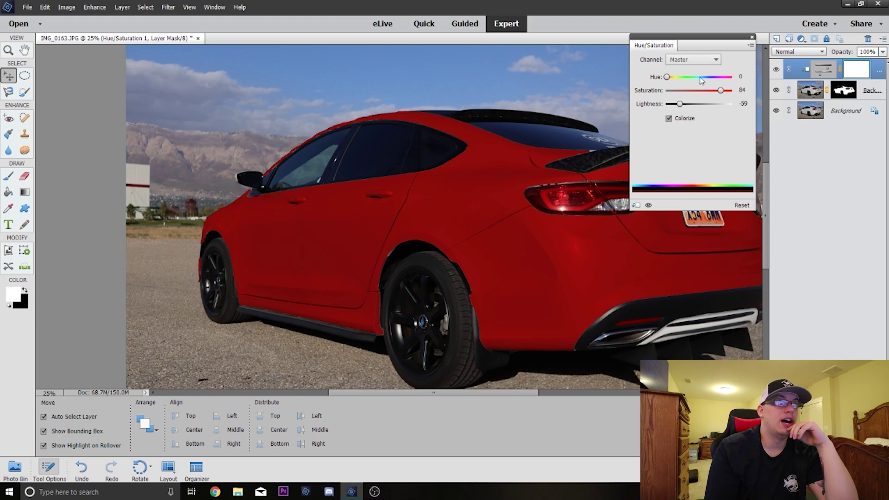
left_click_drag(668, 78, 702, 78)
mouse_move(679, 104)
left_mouse_down()
mouse_move(734, 108)
mouse_move(679, 105)
left_mouse_up()
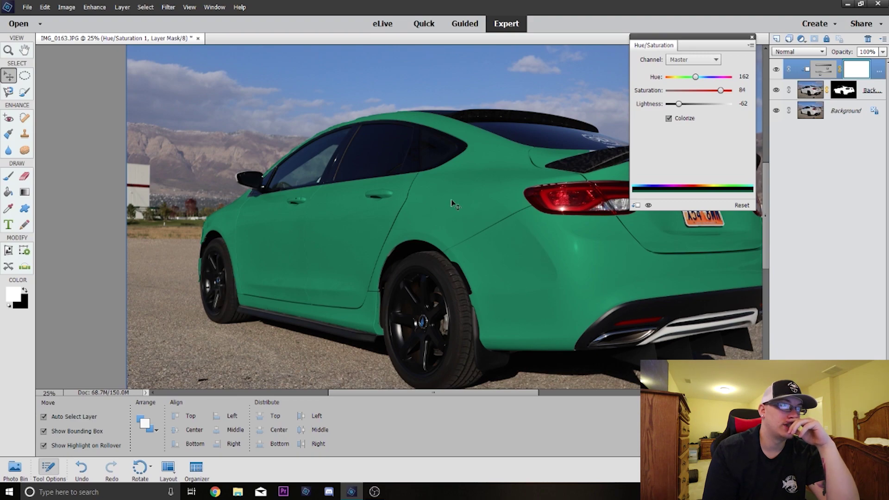
mouse_move(695, 77)
left_mouse_down()
mouse_move(733, 92)
mouse_move(690, 77)
mouse_move(699, 80)
left_mouse_up()
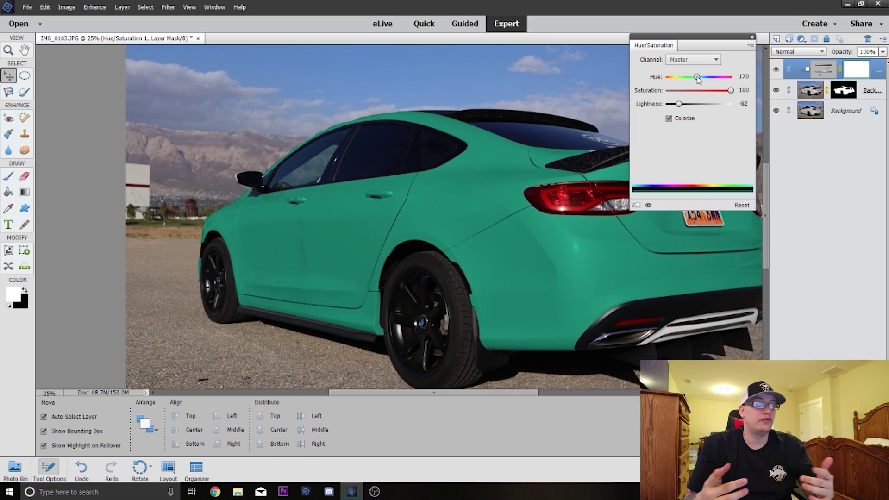